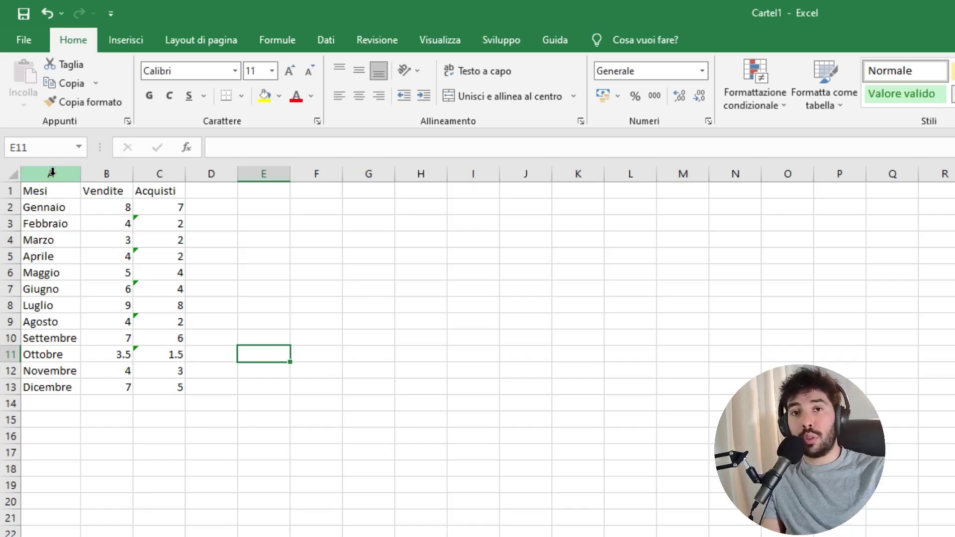
# - Select the Mesi, Vendite and Acquisti table A1:C13 and show the Inserisci ribbon
pyautogui.click(53, 171)
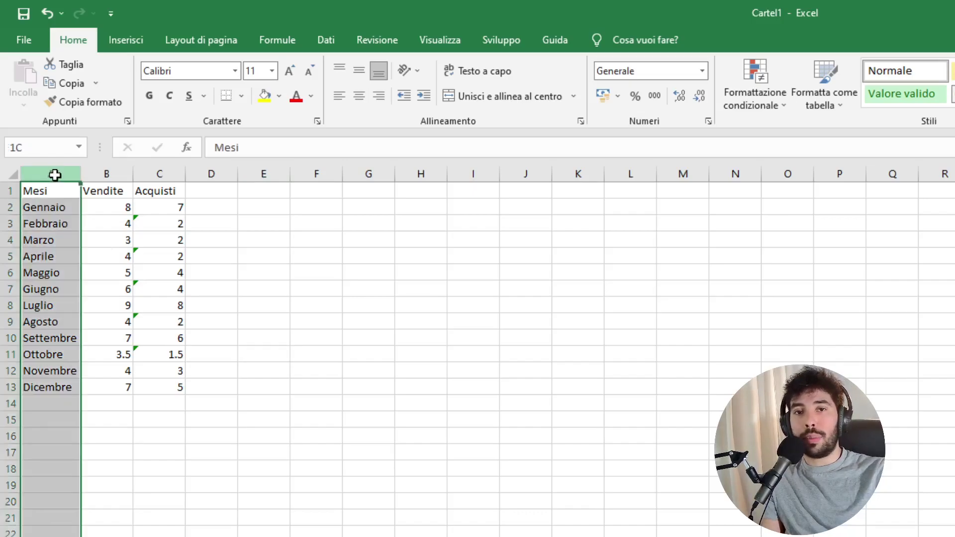
pyautogui.moveTo(54, 207); pyautogui.dragTo(61, 382)
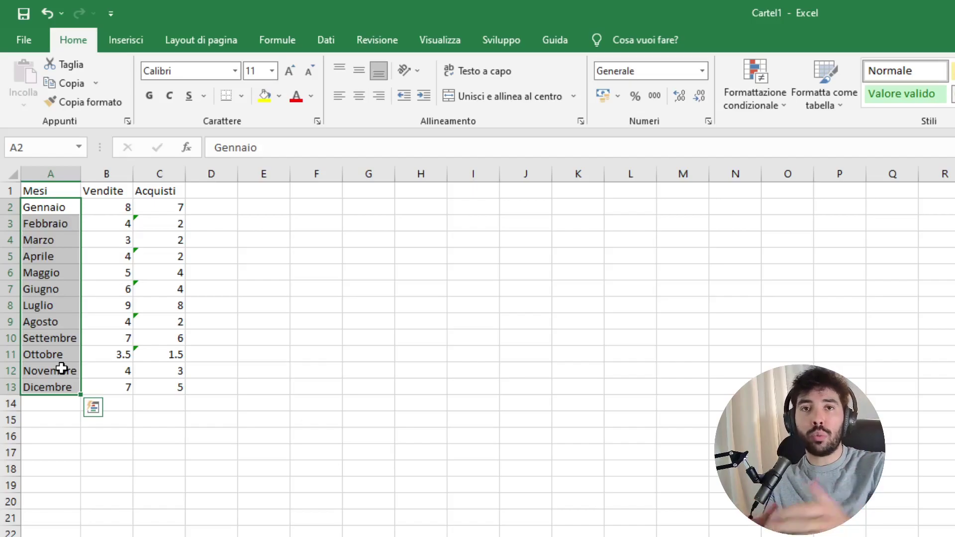
pyautogui.click(95, 173)
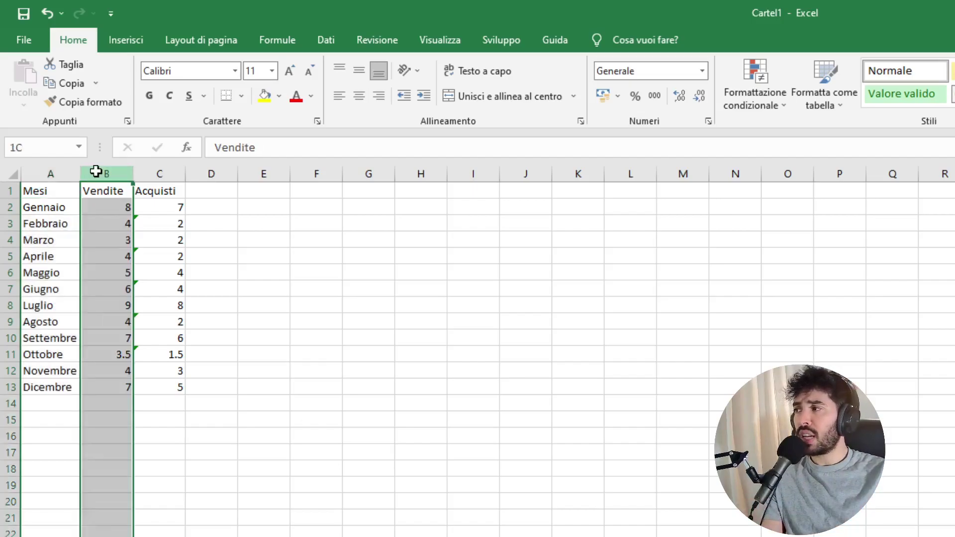
pyautogui.click(159, 192)
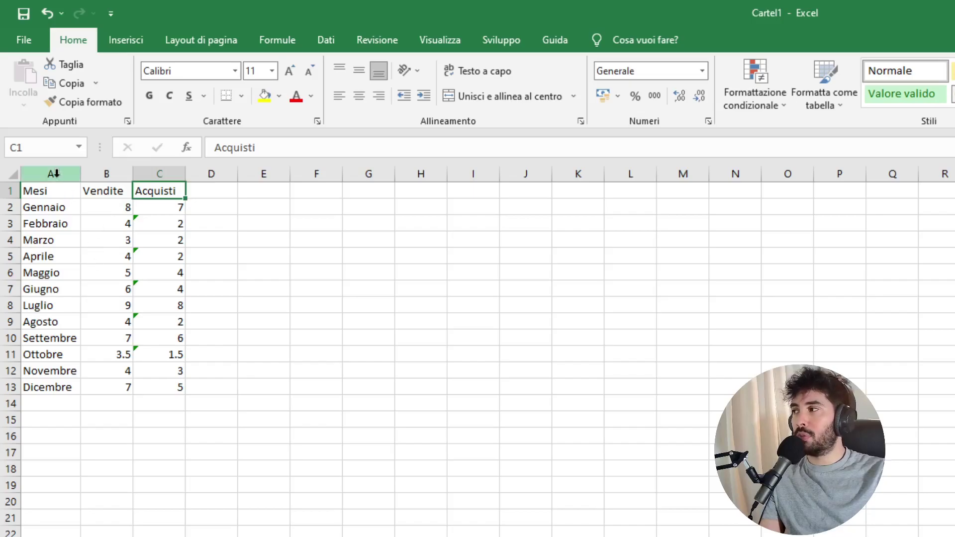
pyautogui.click(49, 193)
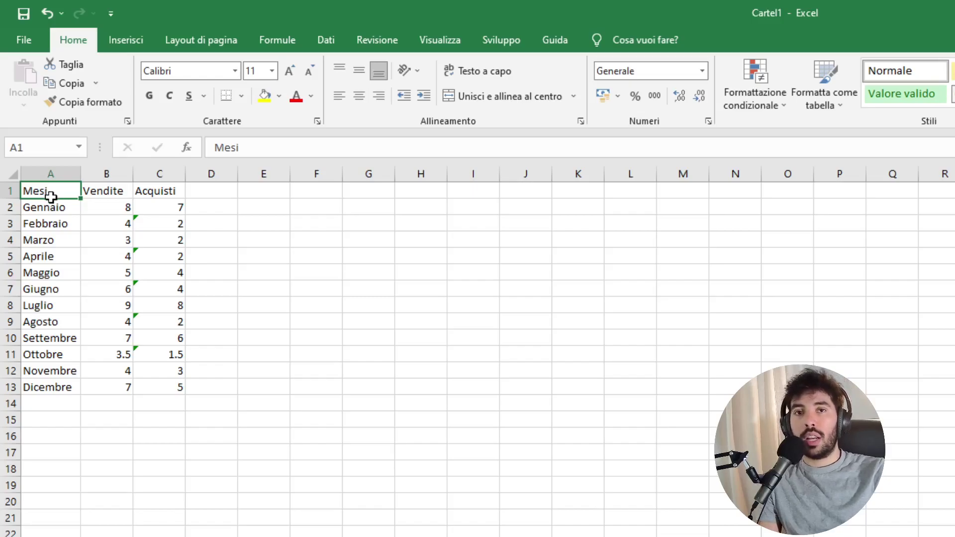
pyautogui.moveTo(58, 198)
pyautogui.mouseDown()
pyautogui.moveTo(139, 305)
pyautogui.moveTo(163, 380)
pyautogui.mouseUp()
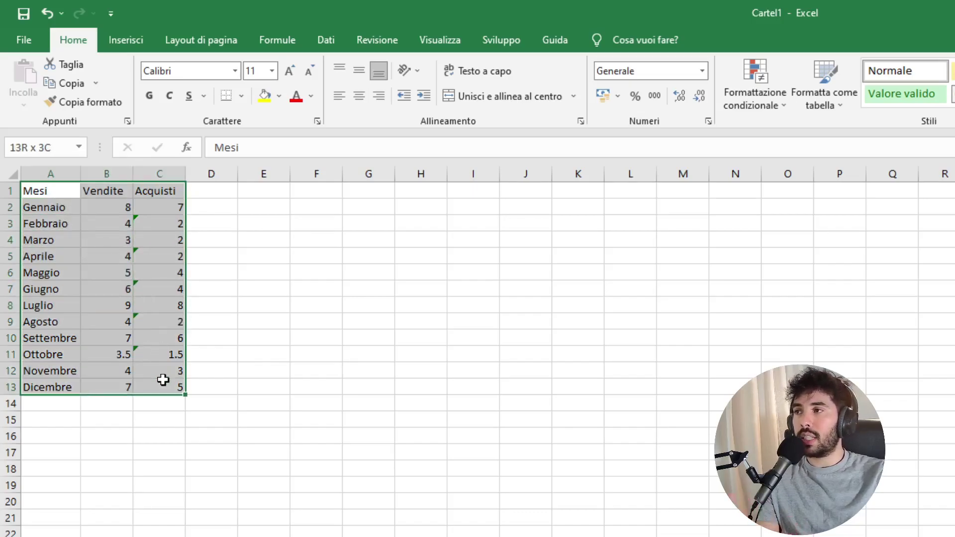
pyautogui.moveTo(163, 380); pyautogui.dragTo(164, 377)
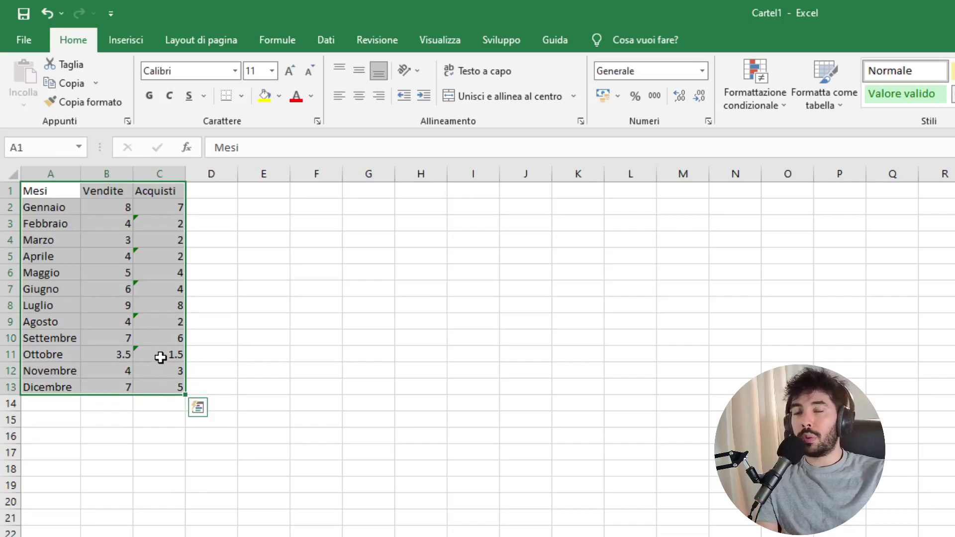
pyautogui.click(139, 42)
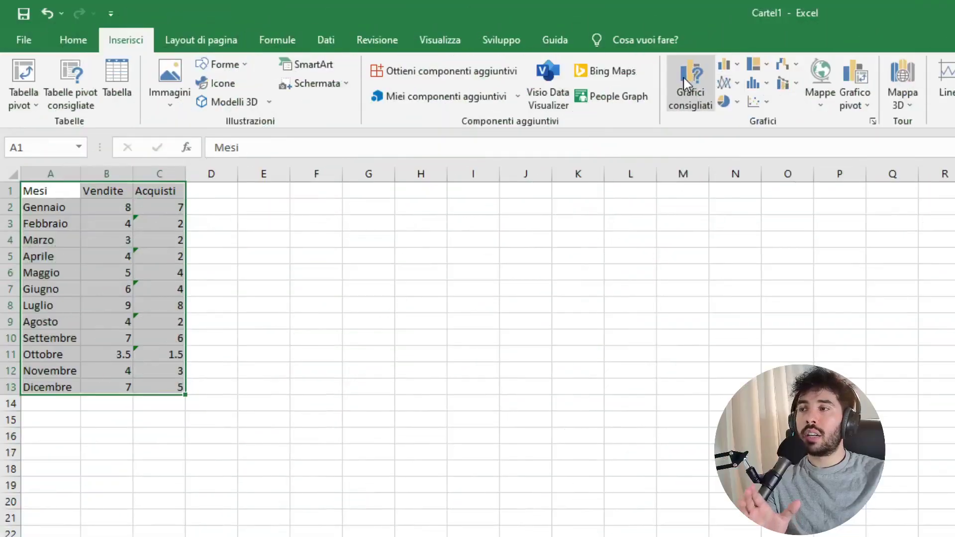
pyautogui.click(686, 82)
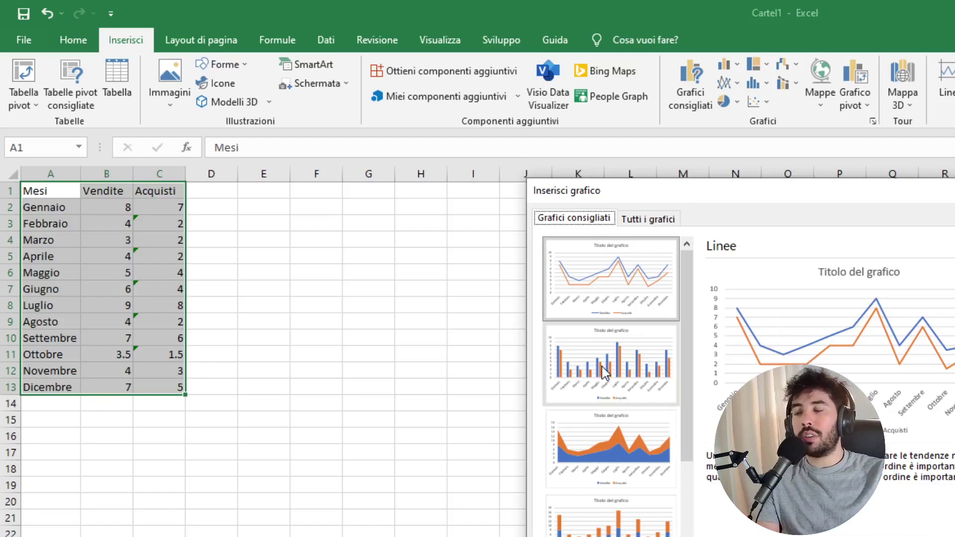
pyautogui.moveTo(691, 356)
pyautogui.mouseDown()
pyautogui.moveTo(694, 517)
pyautogui.moveTo(691, 337)
pyautogui.mouseUp()
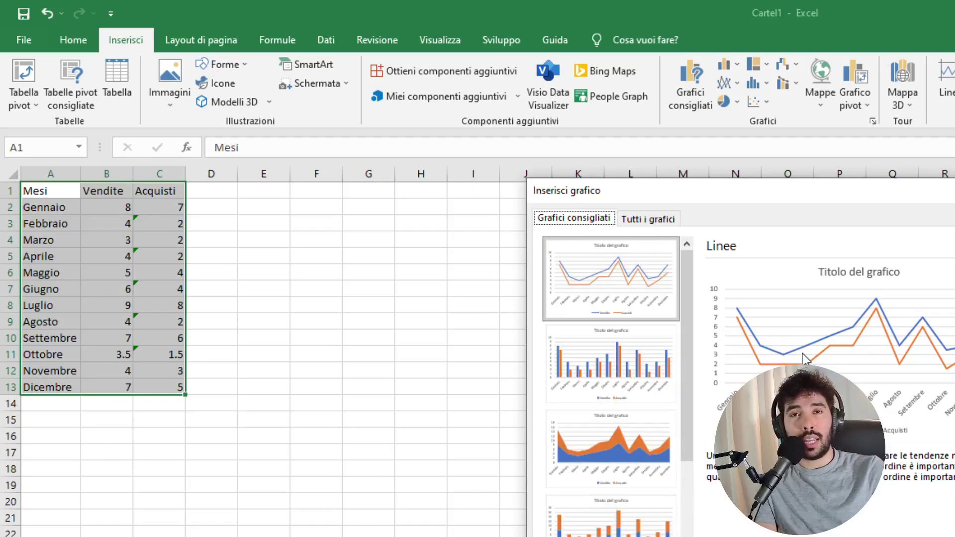
pyautogui.press('Escape')
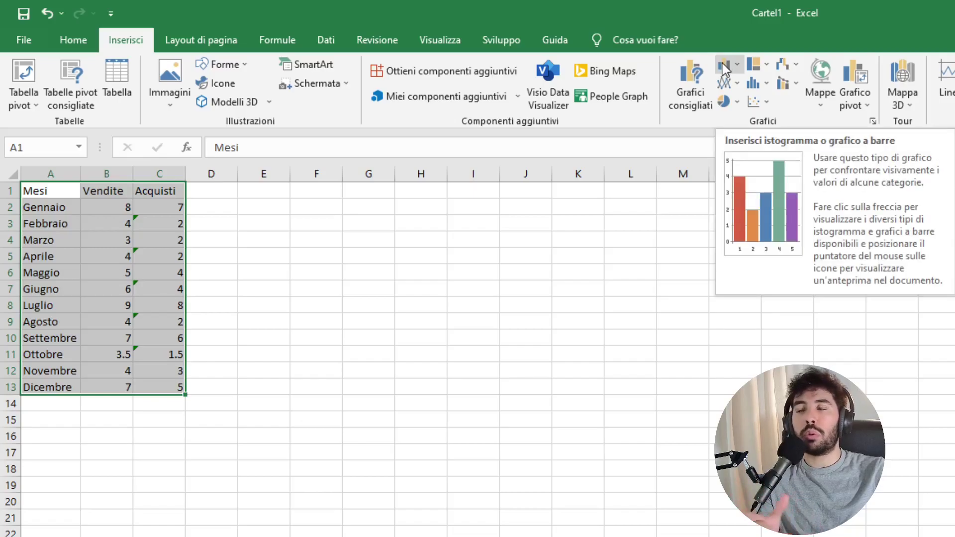
# - Insert a 2D clustered column chart and move it beside the data table
pyautogui.click(724, 67)
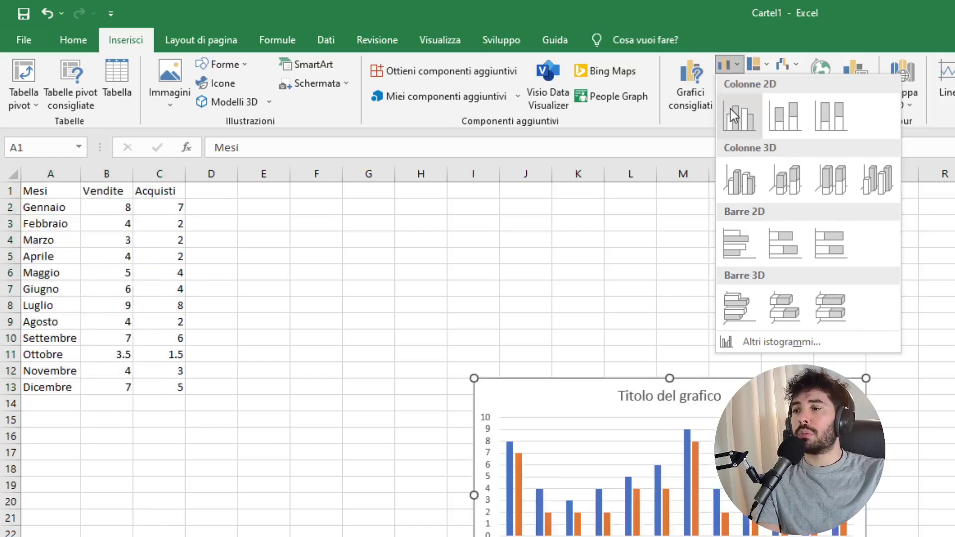
pyautogui.click(730, 62)
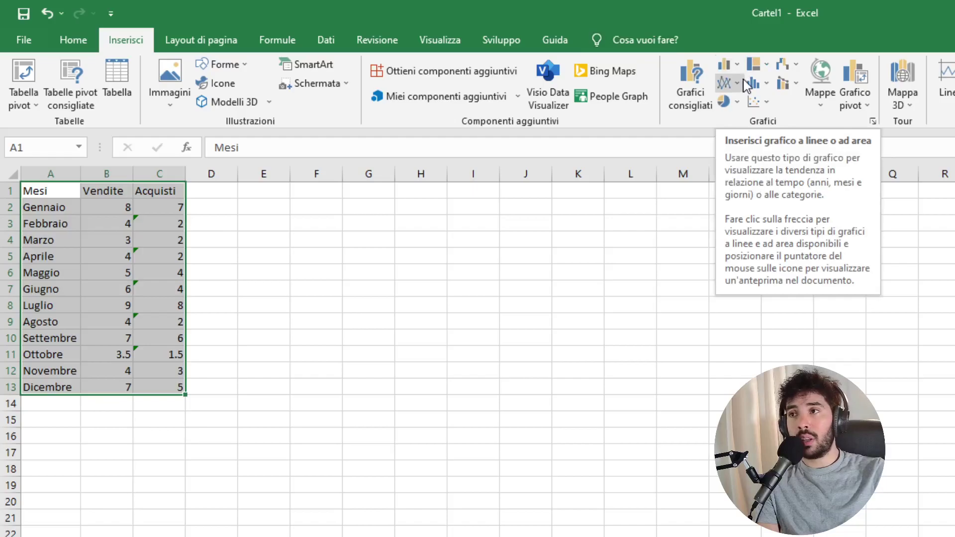
pyautogui.click(726, 64)
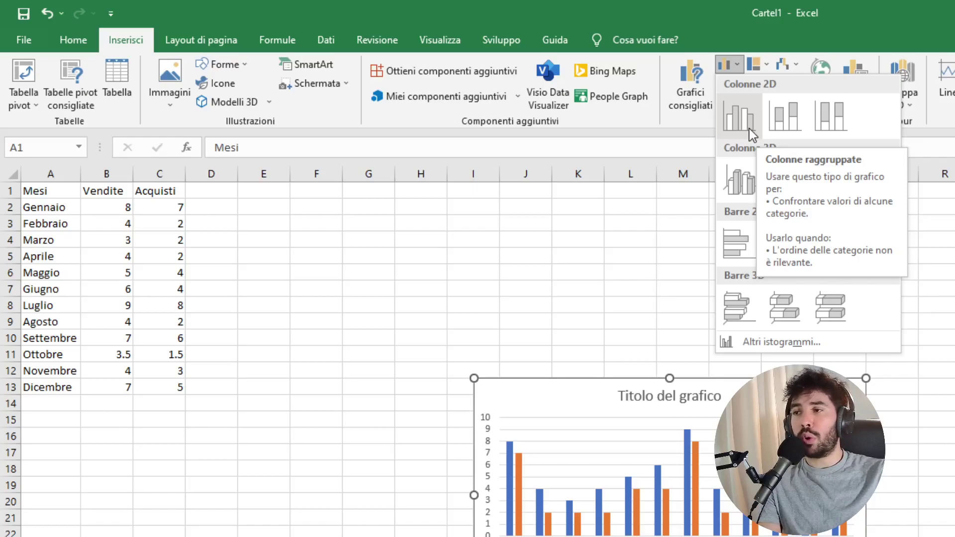
pyautogui.click(748, 137)
pyautogui.moveTo(592, 393)
pyautogui.mouseDown()
pyautogui.moveTo(480, 217)
pyautogui.moveTo(469, 221)
pyautogui.mouseUp()
pyautogui.click(766, 354)
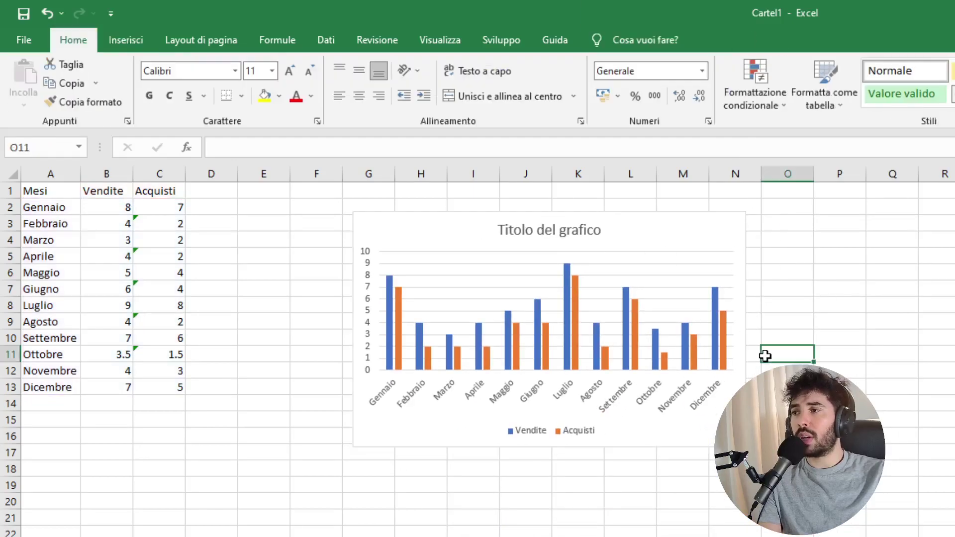
pyautogui.click(611, 223)
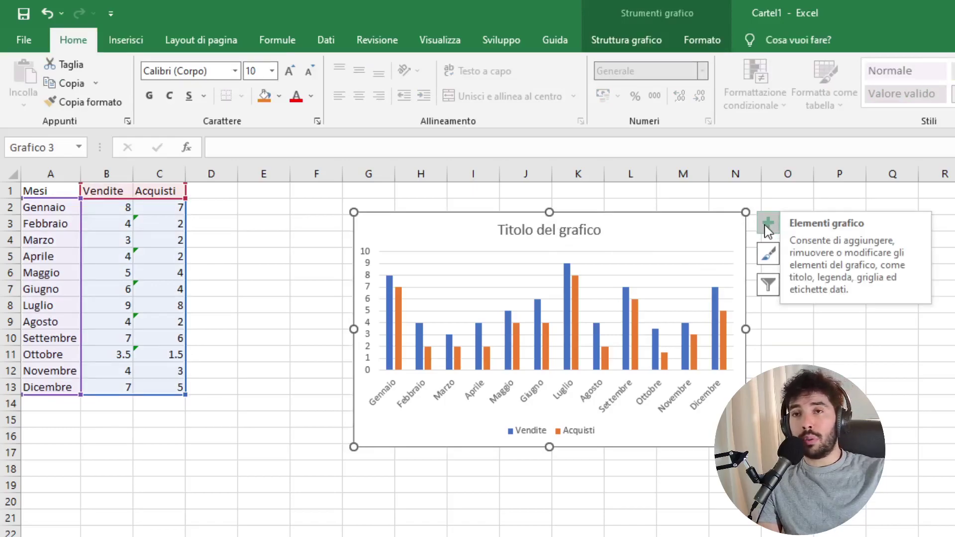
pyautogui.click(867, 225)
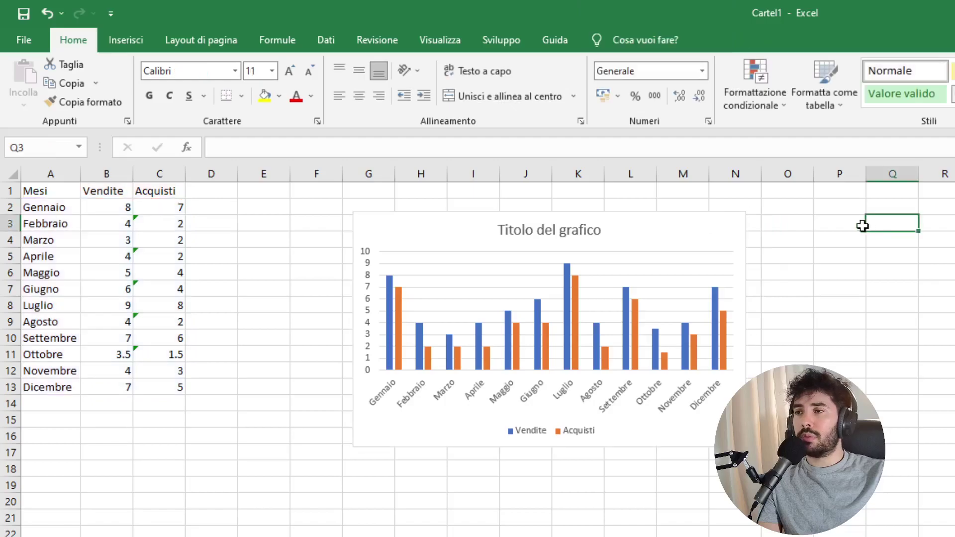
pyautogui.click(699, 230)
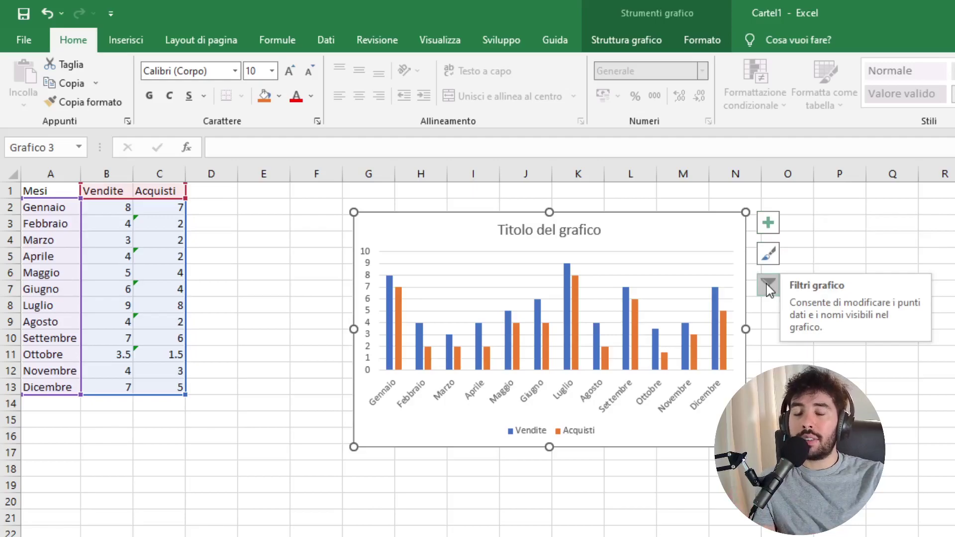
# - Add axis titles to the chart from the Chart Elements list
pyautogui.click(768, 227)
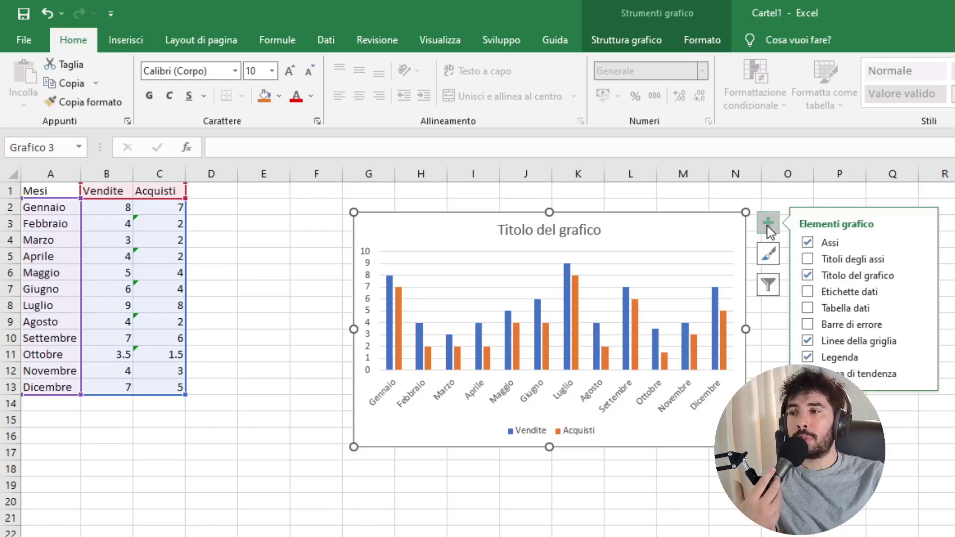
pyautogui.click(807, 244)
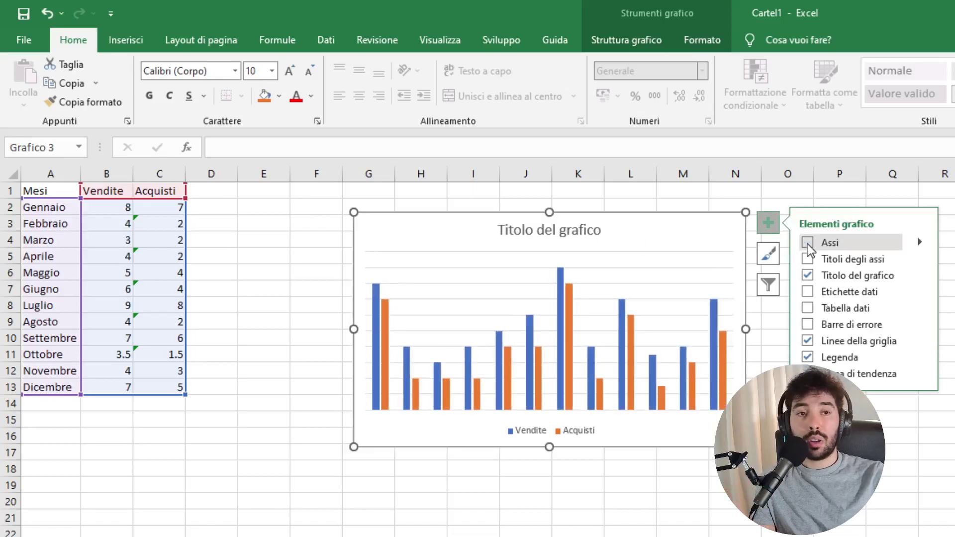
pyautogui.click(807, 243)
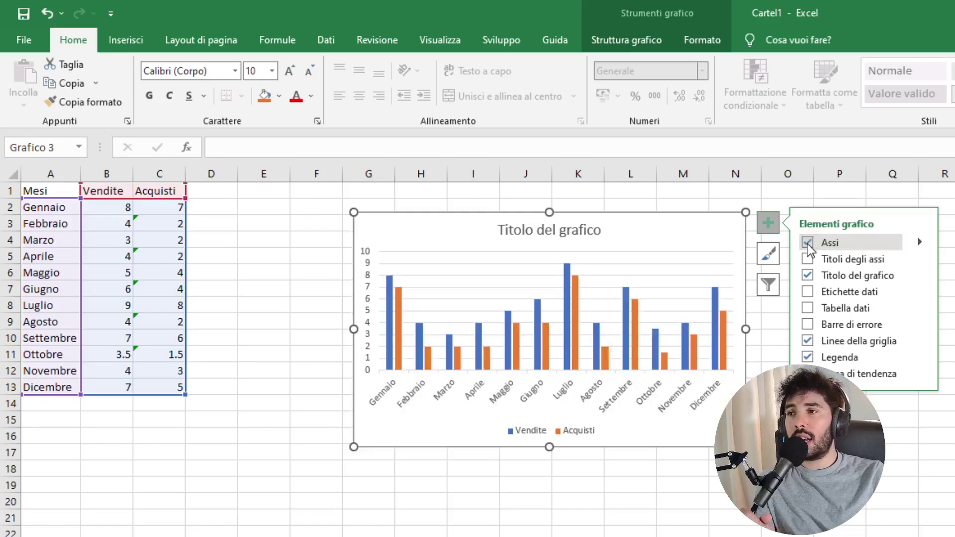
pyautogui.click(806, 259)
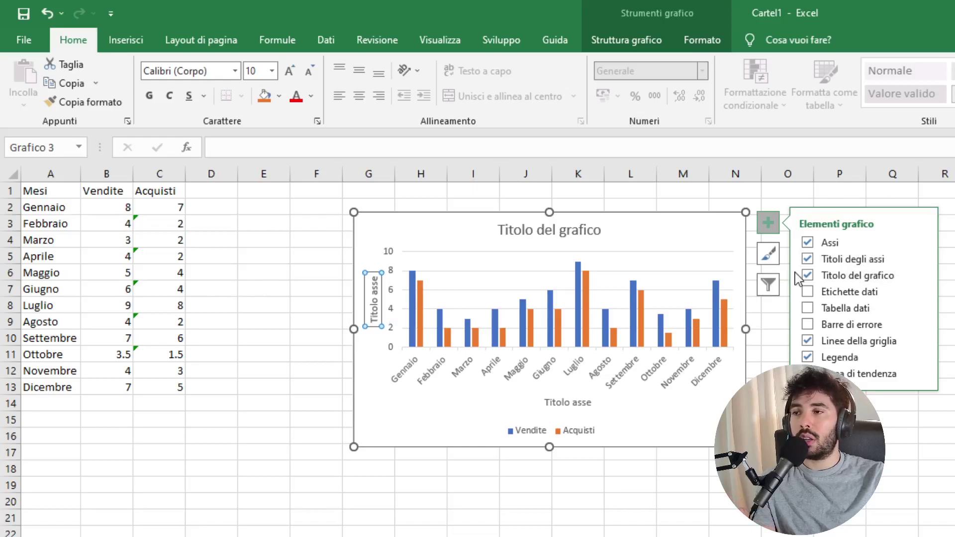
# - Rename the vertical axis title to 'Mesi'
pyautogui.click(567, 403)
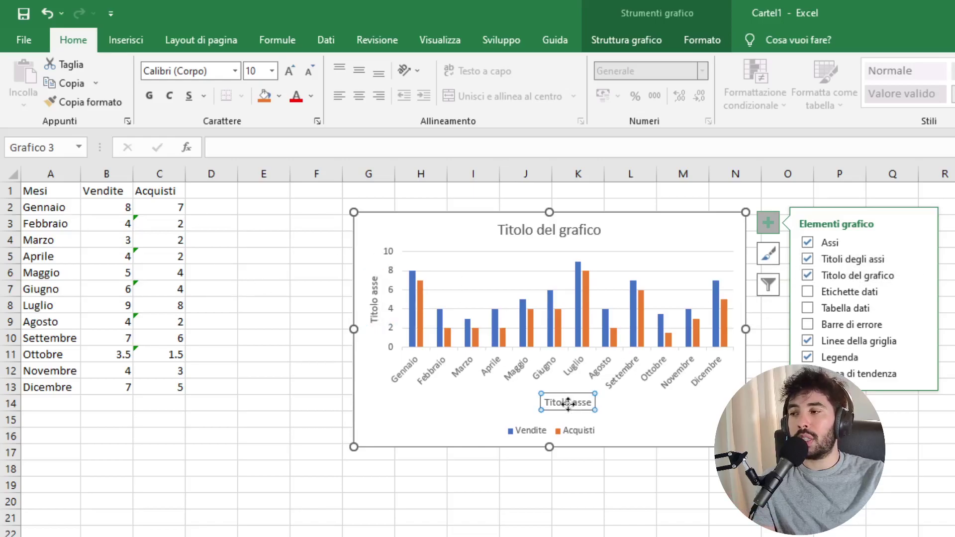
pyautogui.click(374, 286)
pyautogui.doubleClick(370, 287)
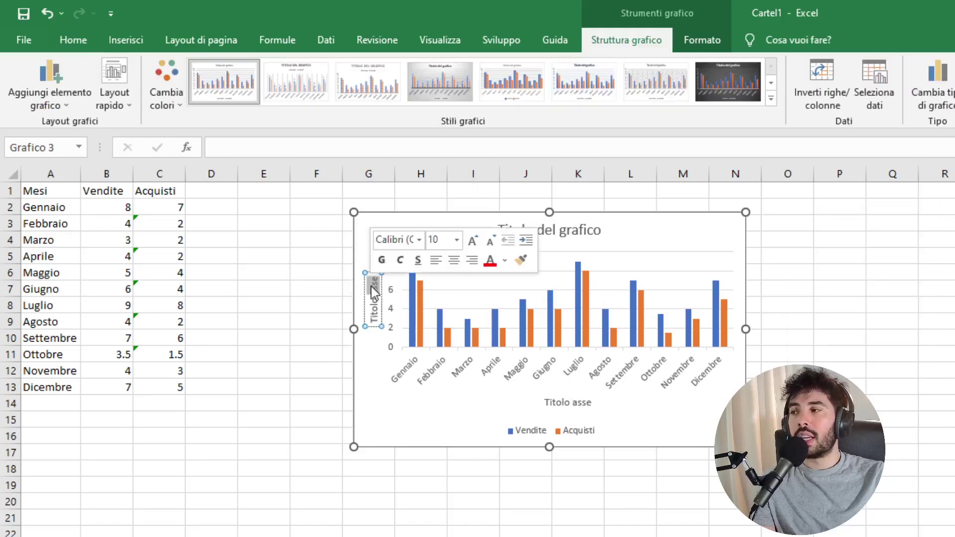
pyautogui.press('BackSpace')
pyautogui.press('BackSpace')
pyautogui.press('BackSpace')
pyautogui.press('BackSpace')
pyautogui.press('BackSpace')
pyautogui.press('BackSpace')
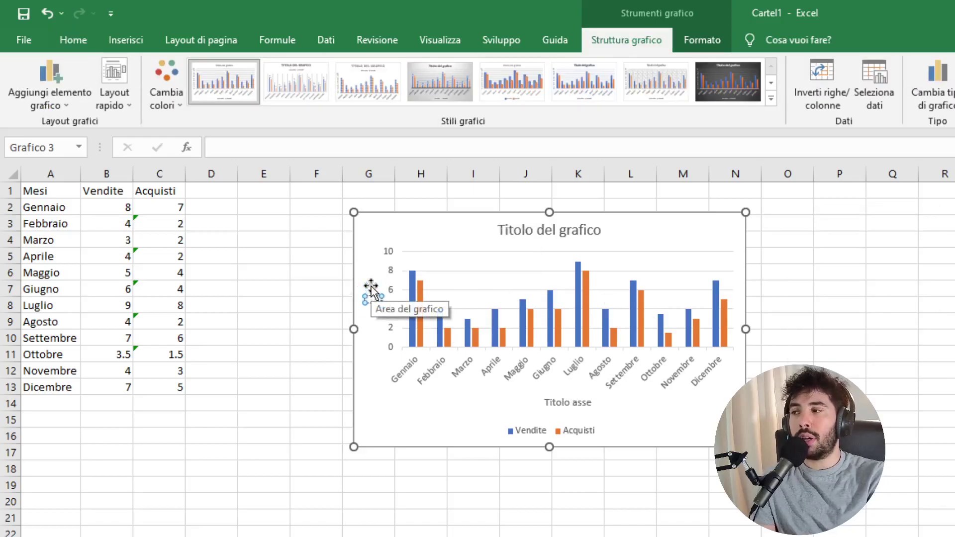
pyautogui.press('BackSpace')
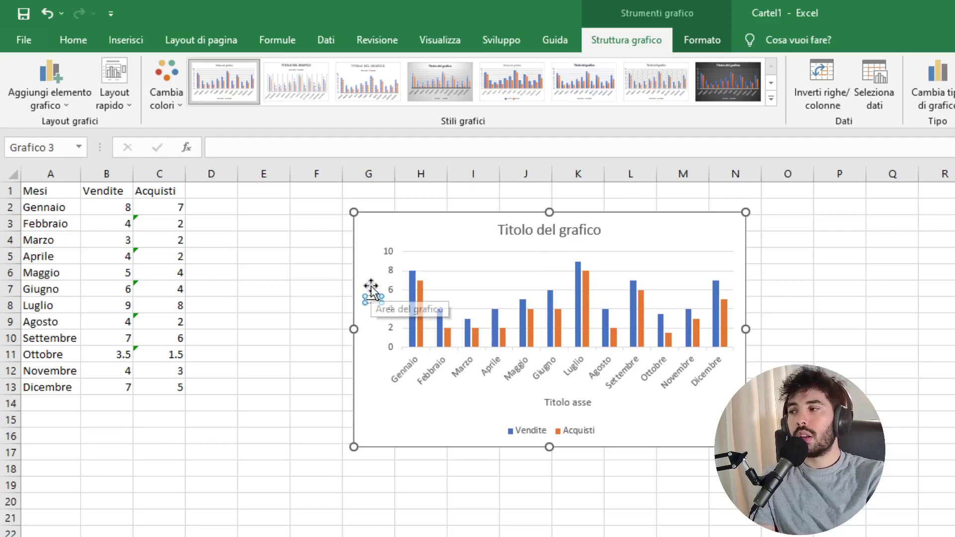
pyautogui.write('Mesi')
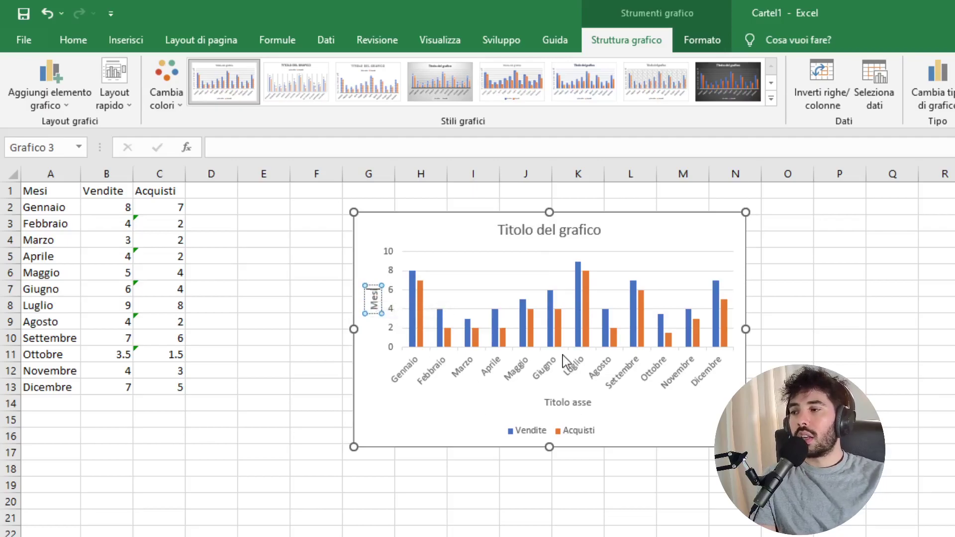
# - Rename the horizontal axis title to 'Vendite e Acquisti'
pyautogui.click(557, 405)
pyautogui.tripleClick(558, 406)
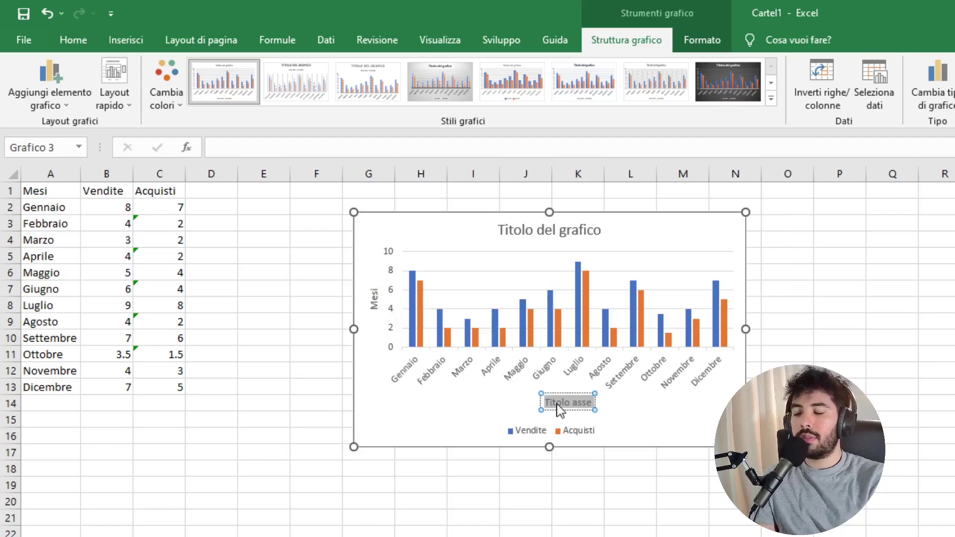
pyautogui.press('BackSpace')
pyautogui.write('Vendite e Acquisti')
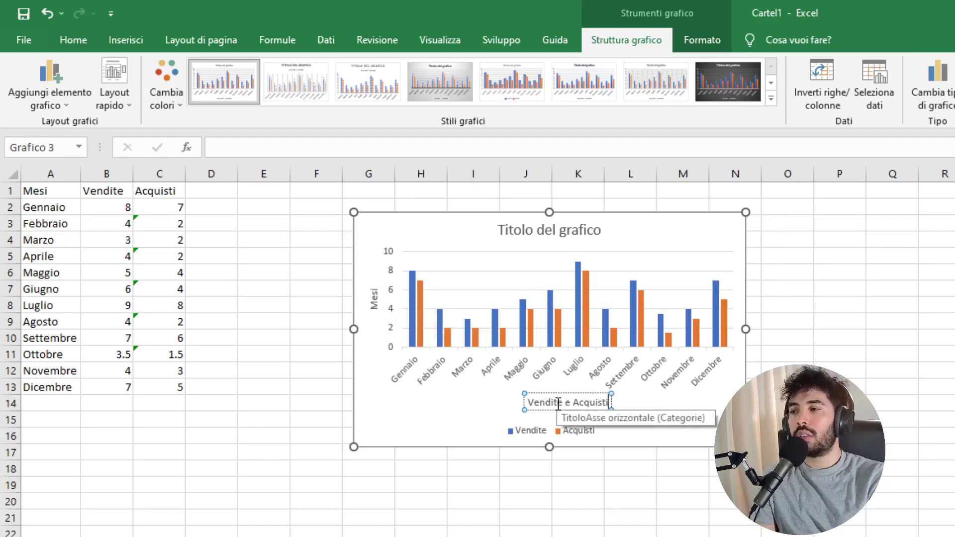
pyautogui.click(626, 433)
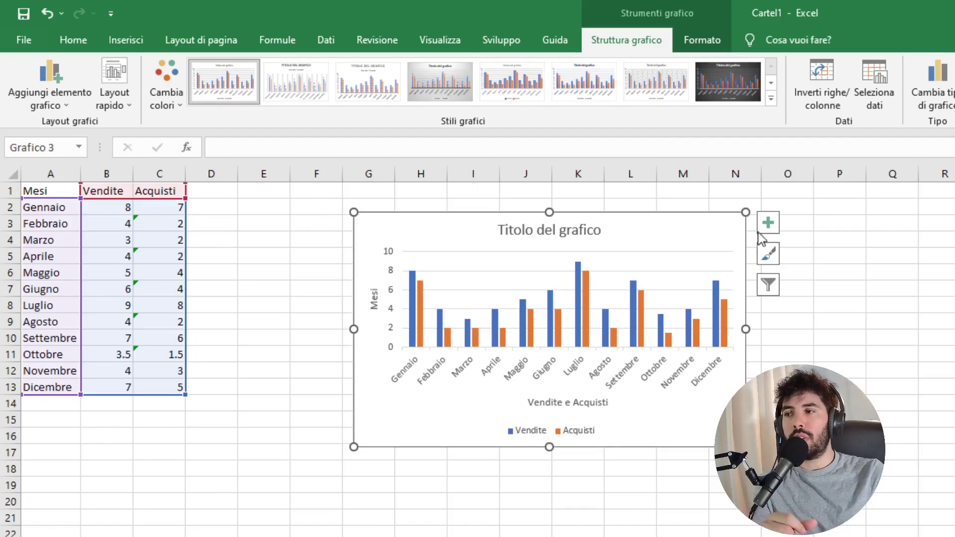
pyautogui.click(767, 223)
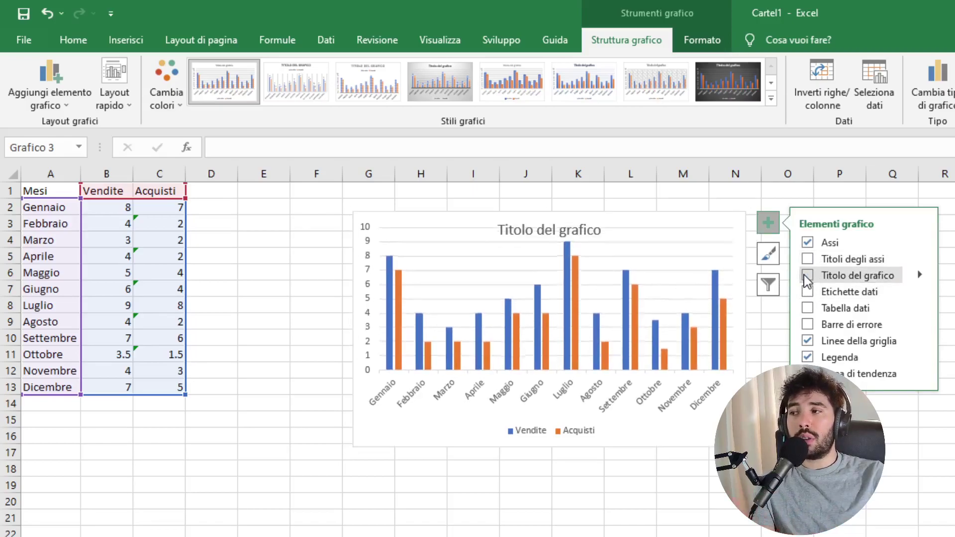
# - Keep the 'Titolo del grafico' chart title on and add data labels above every bar
pyautogui.click(806, 276)
pyautogui.click(806, 275)
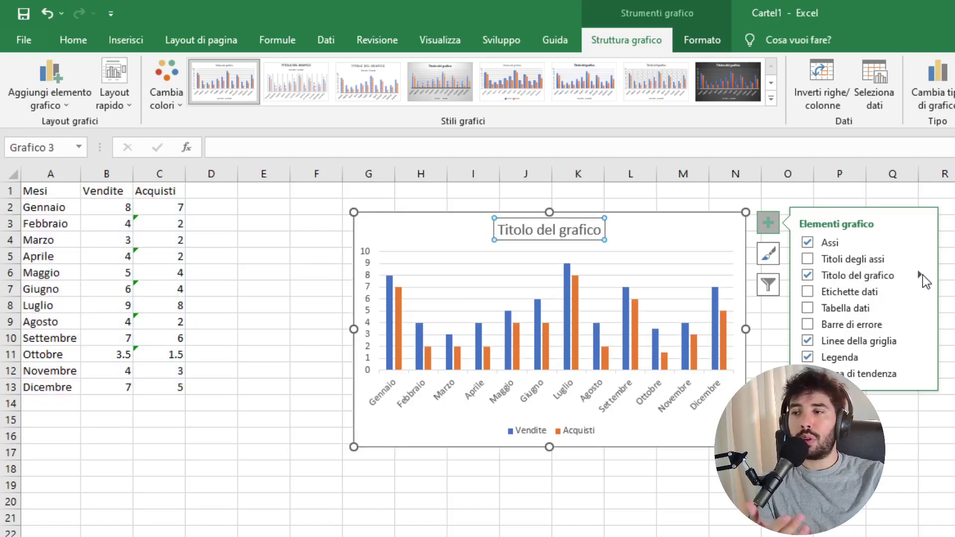
pyautogui.click(919, 275)
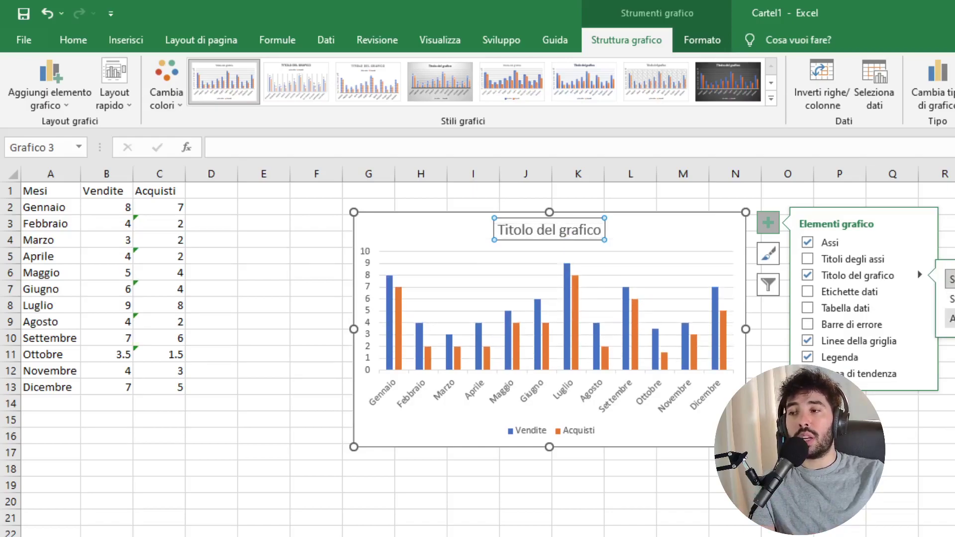
pyautogui.click(807, 275)
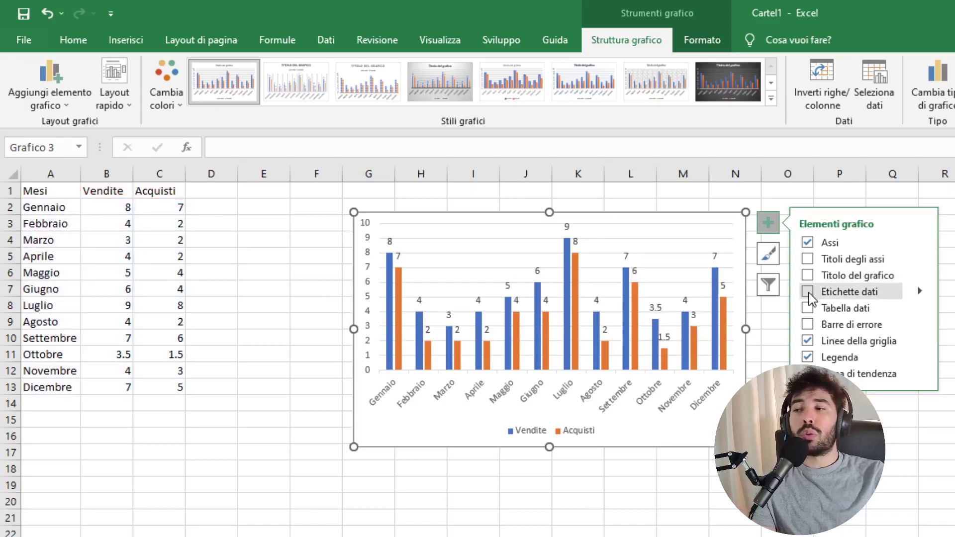
pyautogui.click(807, 275)
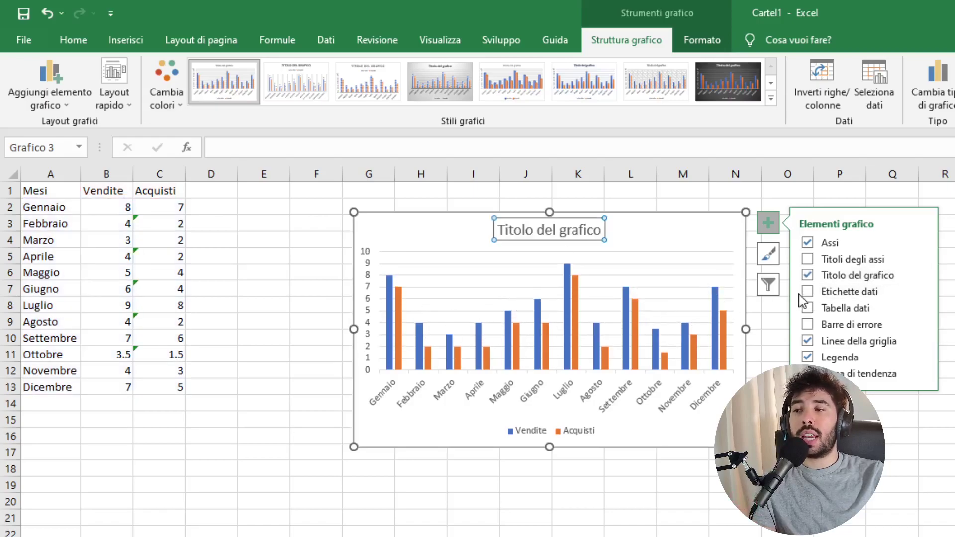
pyautogui.click(808, 291)
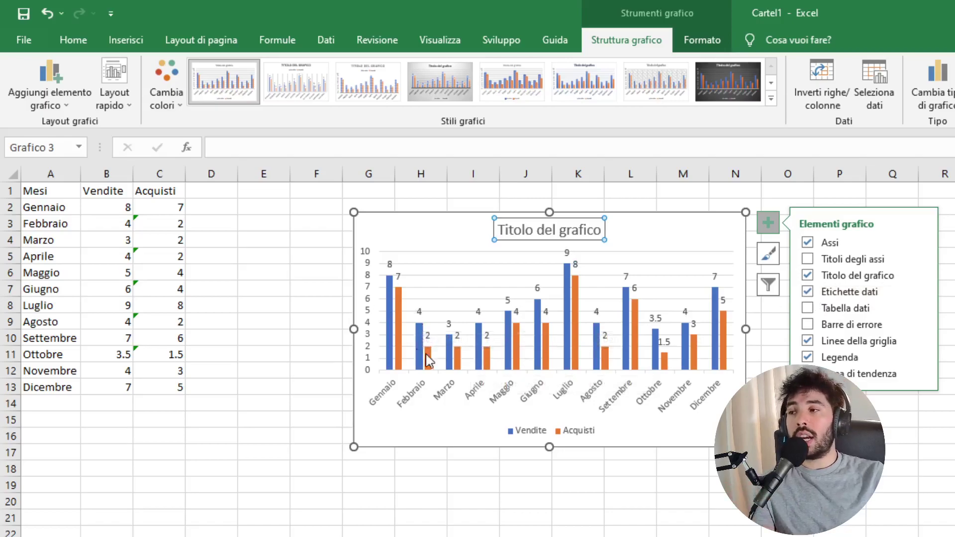
pyautogui.click(427, 225)
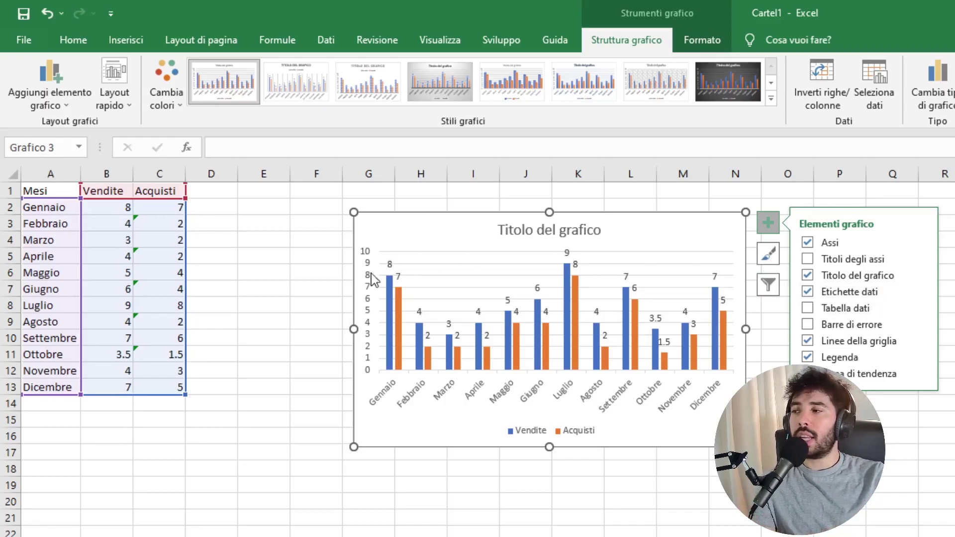
pyautogui.click(391, 264)
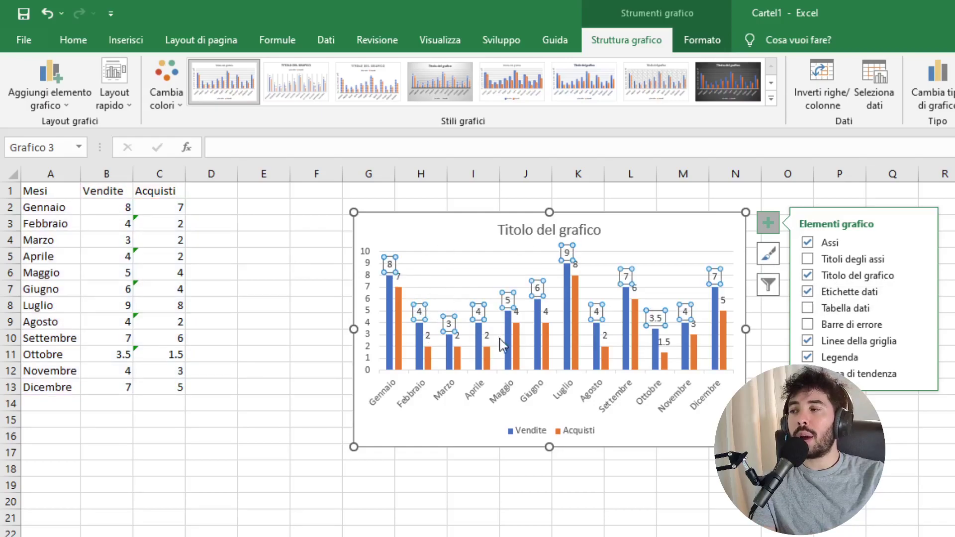
pyautogui.click(807, 308)
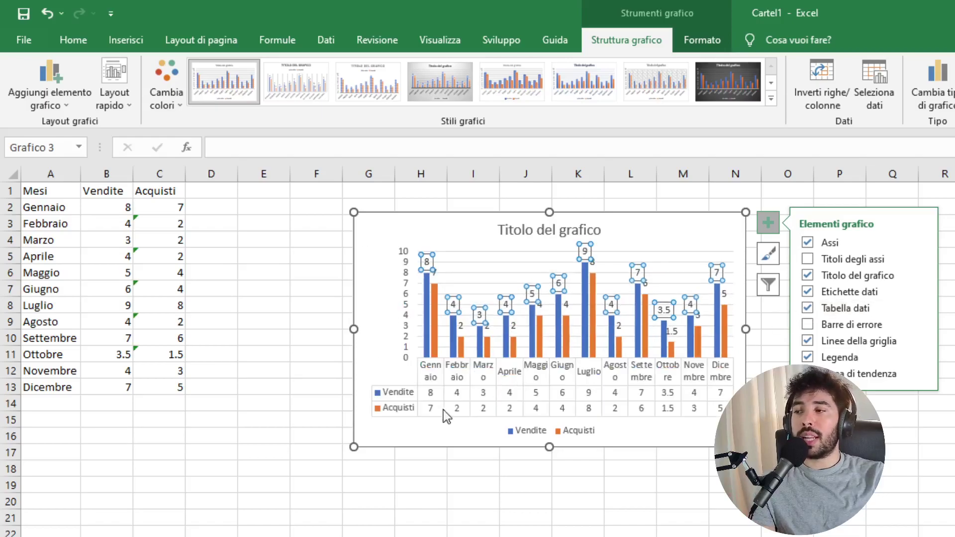
pyautogui.click(807, 308)
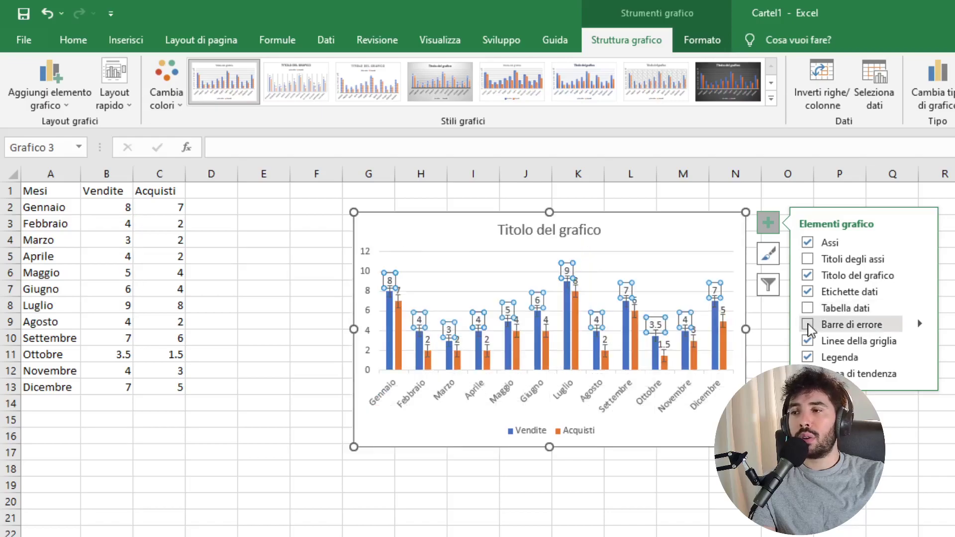
pyautogui.click(807, 324)
pyautogui.click(641, 268)
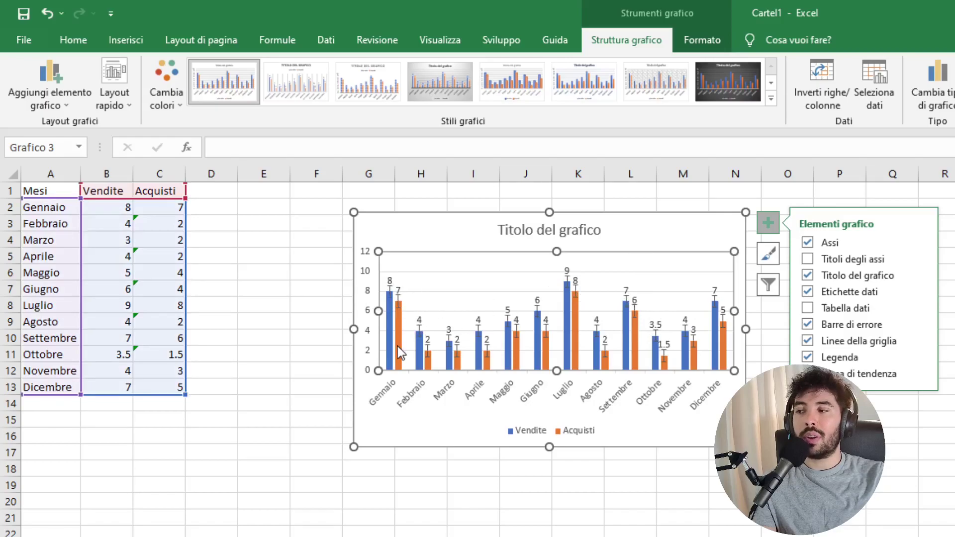
pyautogui.click(807, 325)
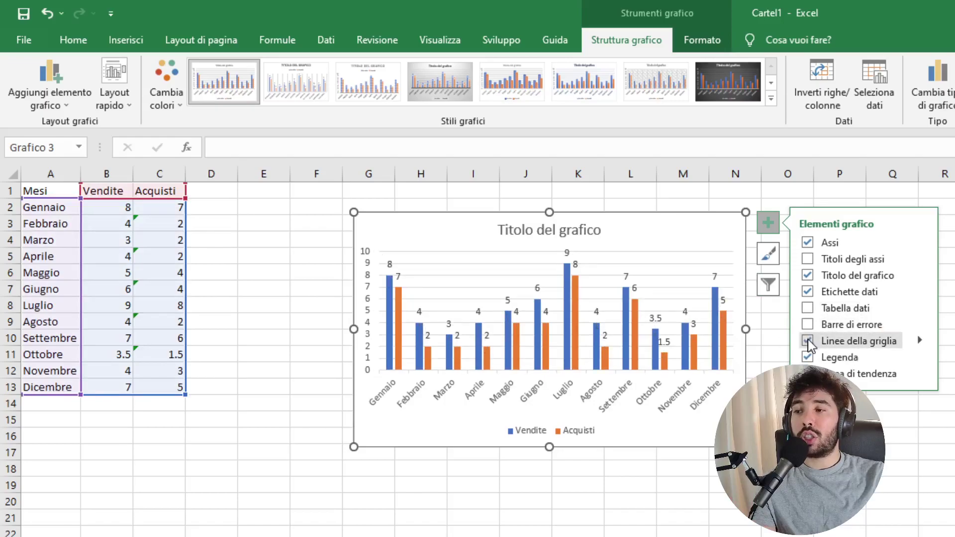
# - Remove the chart's horizontal gridlines
pyautogui.click(807, 342)
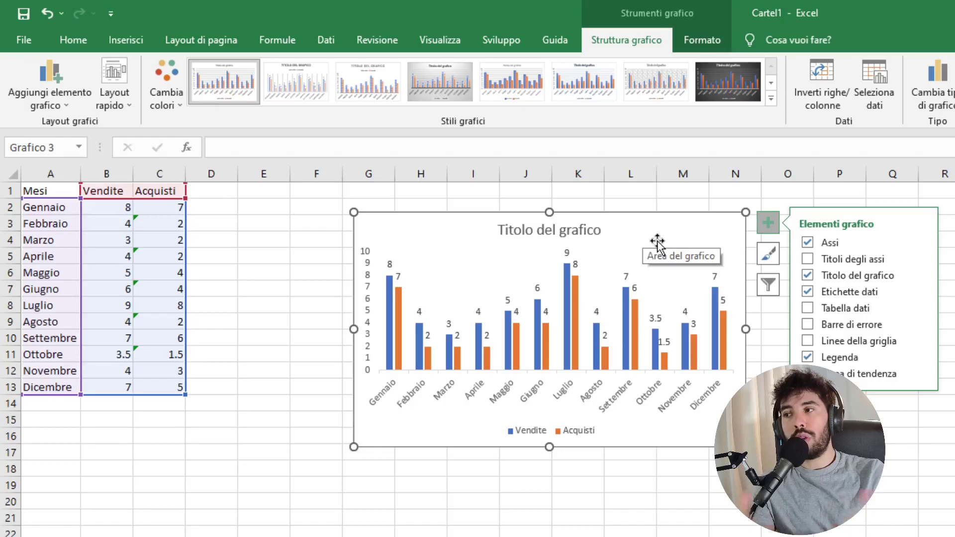
pyautogui.click(660, 201)
pyautogui.click(686, 262)
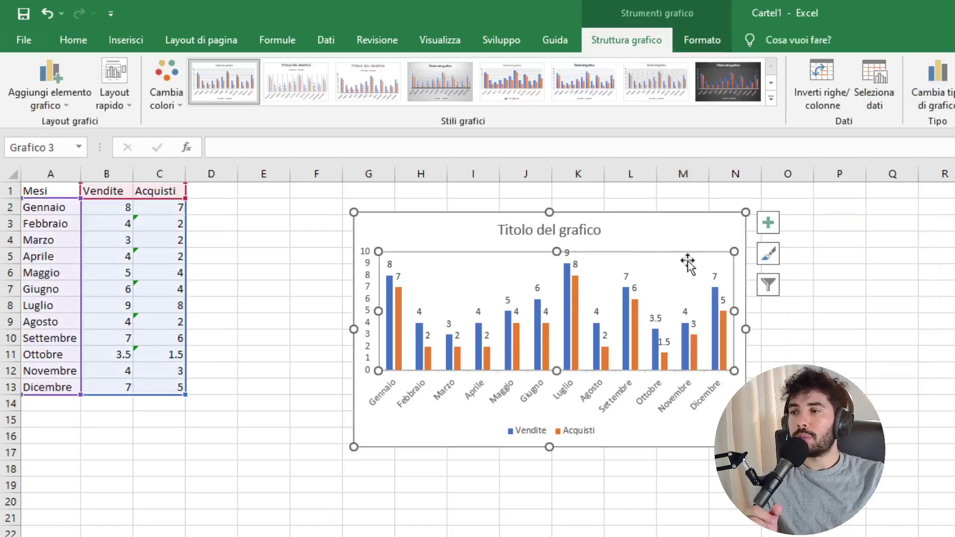
# - Place the Vendite/Acquisti legend at the top, beneath the chart title
pyautogui.click(768, 223)
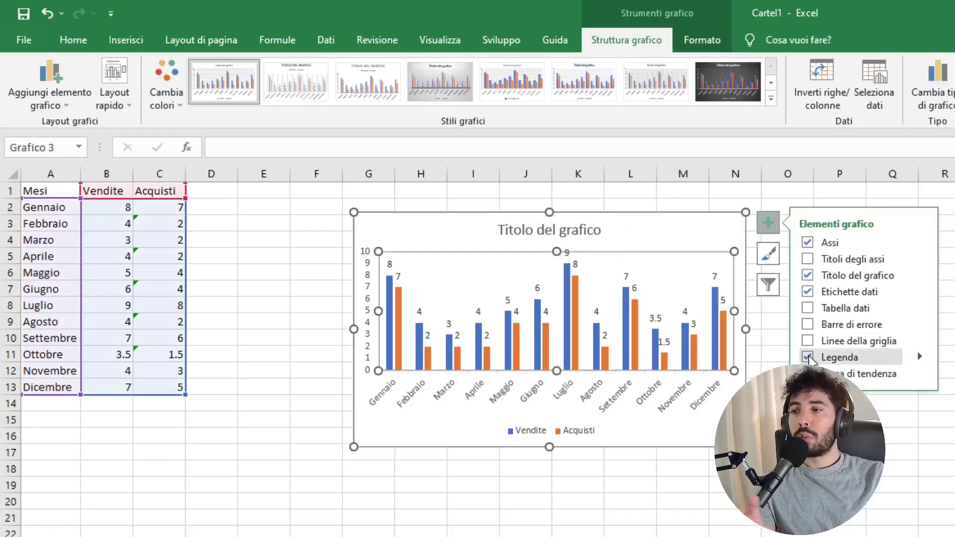
pyautogui.click(807, 357)
pyautogui.click(807, 357)
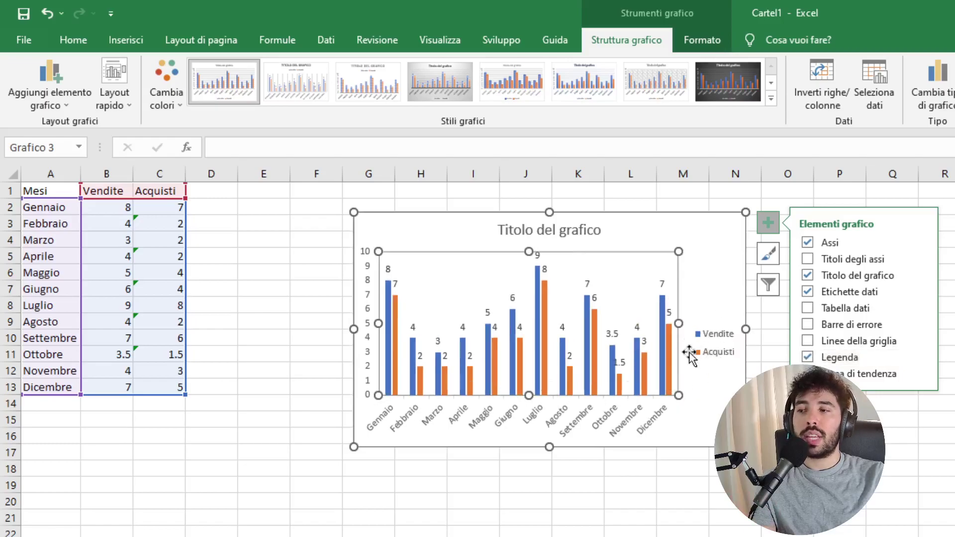
pyautogui.click(920, 359)
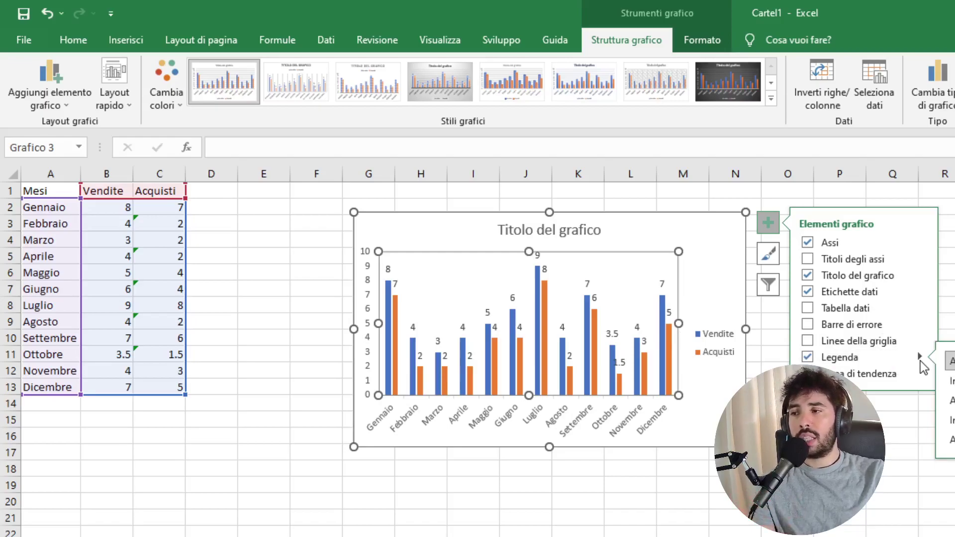
pyautogui.click(949, 380)
pyautogui.click(950, 401)
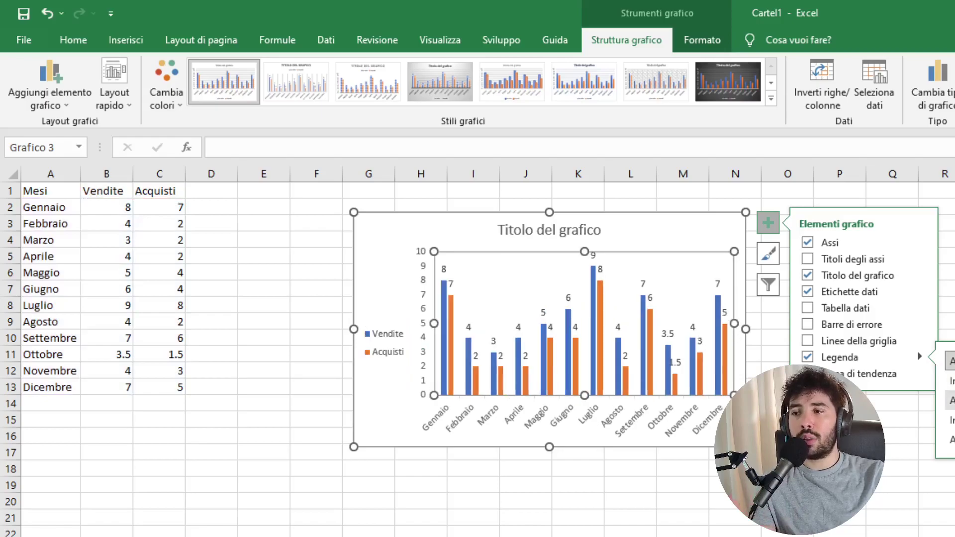
pyautogui.click(949, 420)
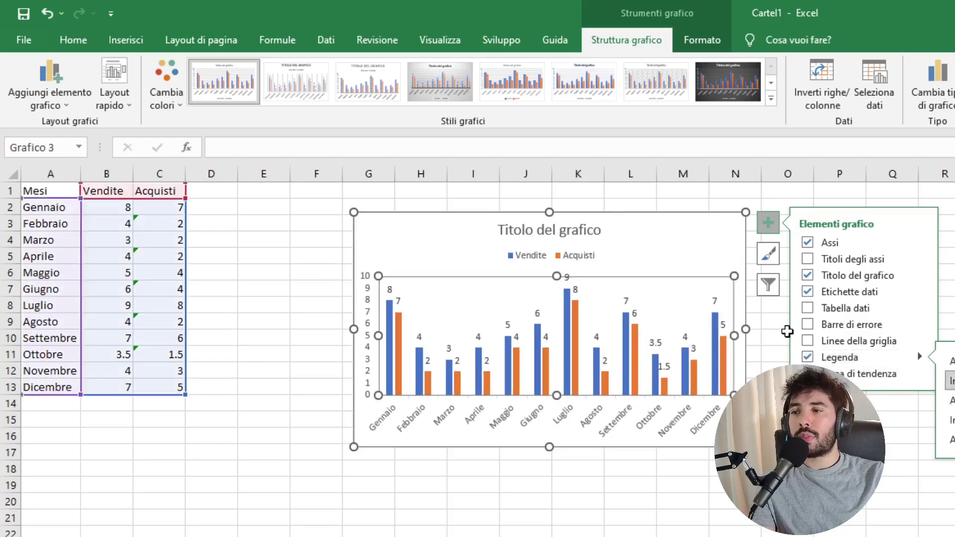
pyautogui.click(803, 374)
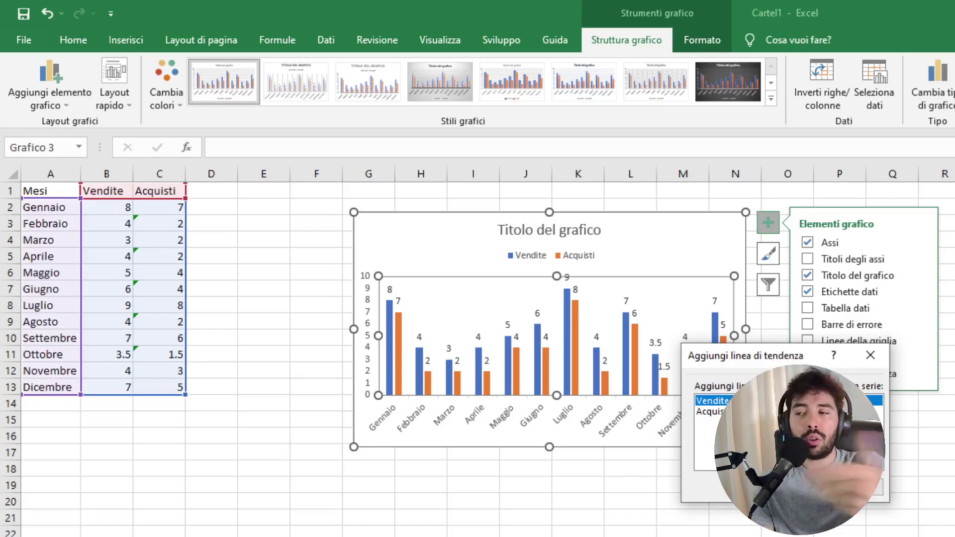
pyautogui.press('Return')
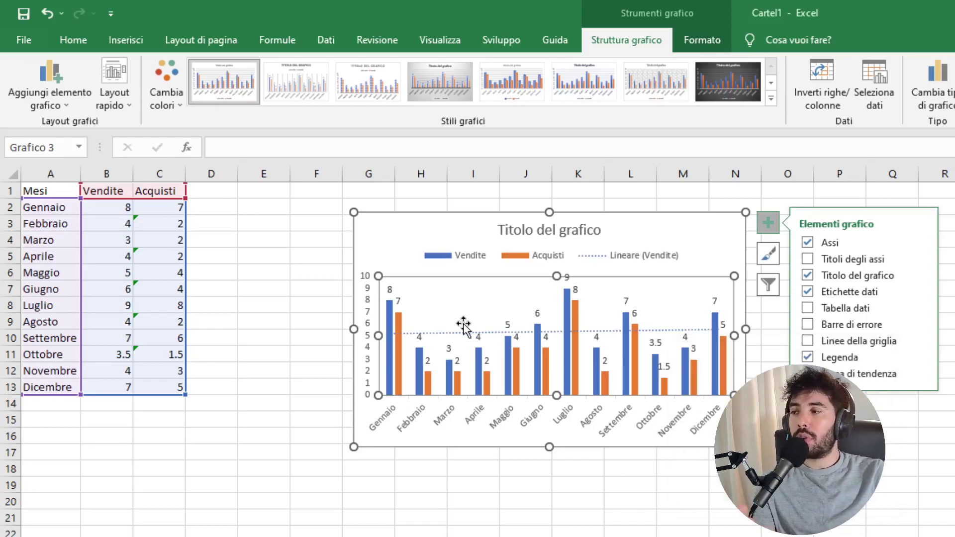
pyautogui.click(453, 333)
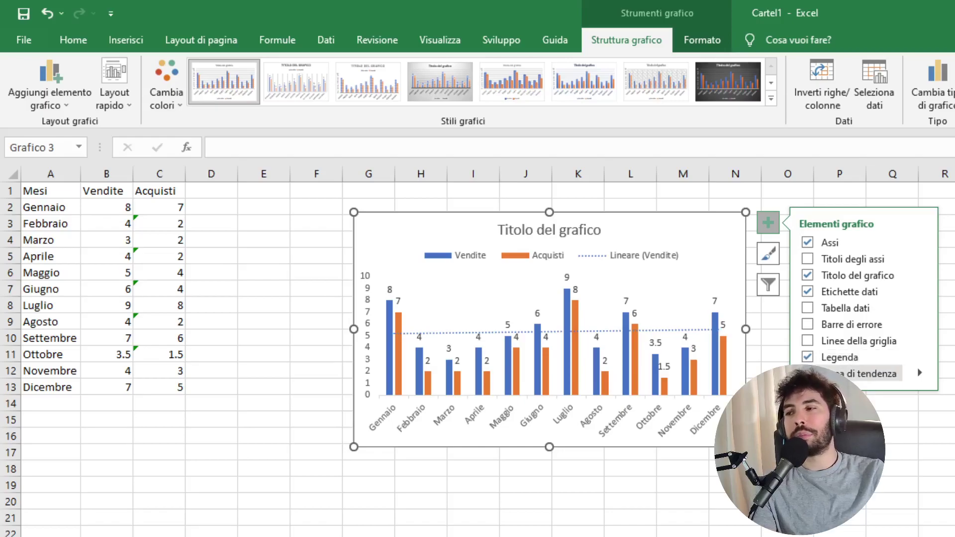
pyautogui.click(807, 373)
# - Deselect the finished chart by selecting an empty cell such as M2
pyautogui.click(692, 203)
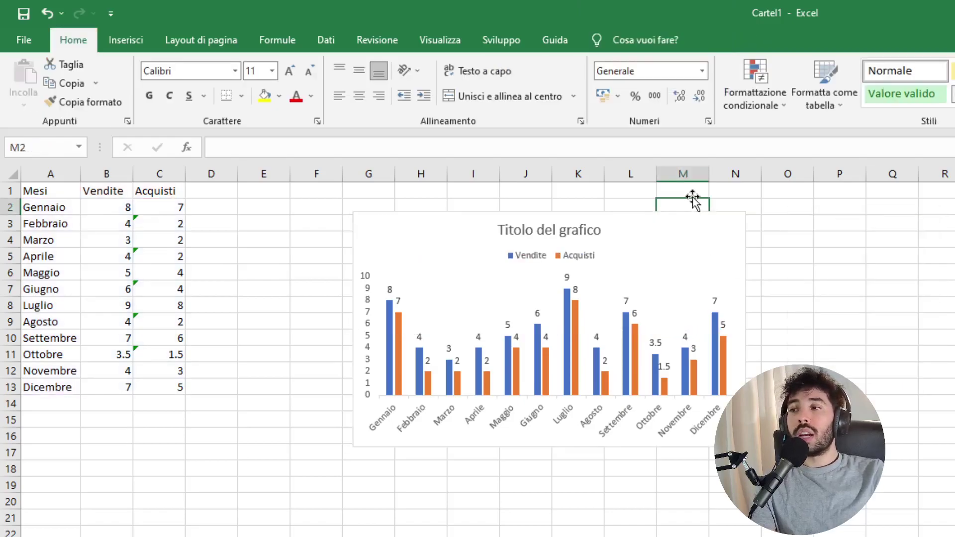